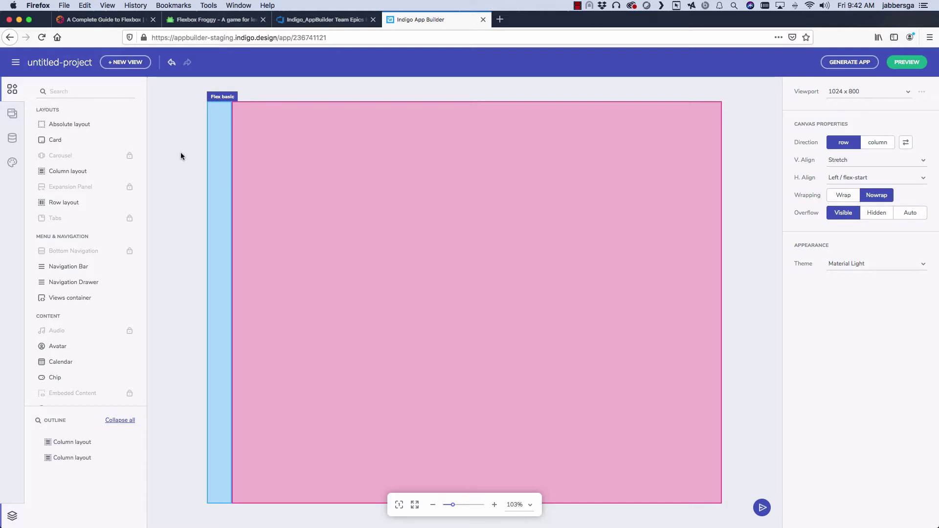
Examine the two column layouts in the Flex basic view, the available viewport sizes and the canvas's vertical alignment options.
click(410, 194)
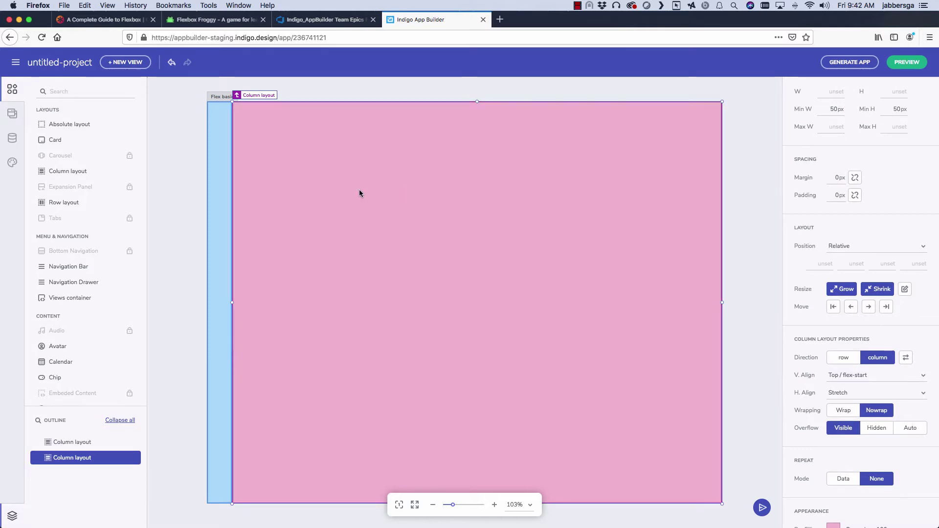
click(201, 163)
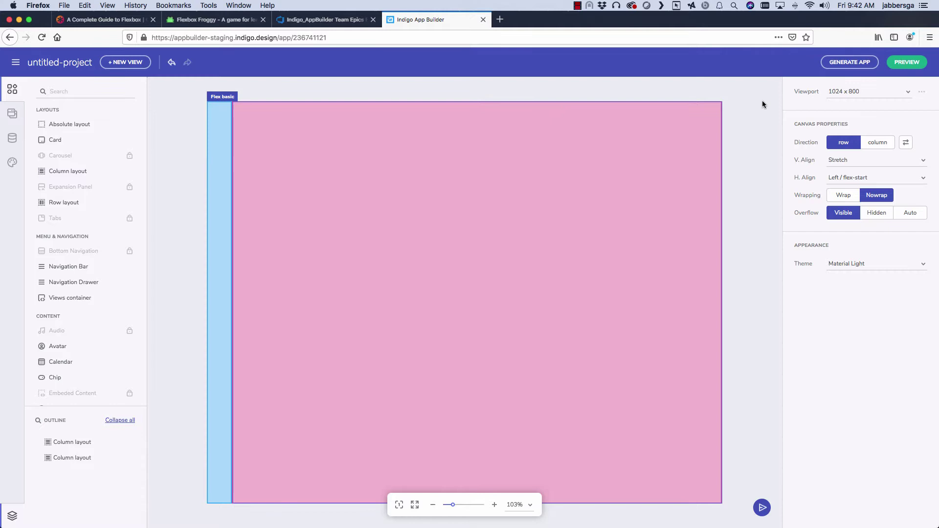
click(889, 92)
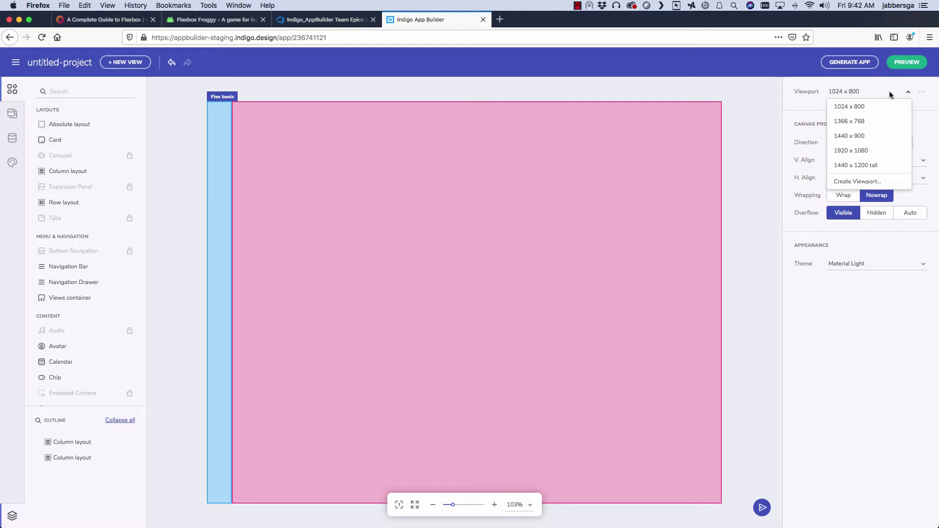
click(757, 159)
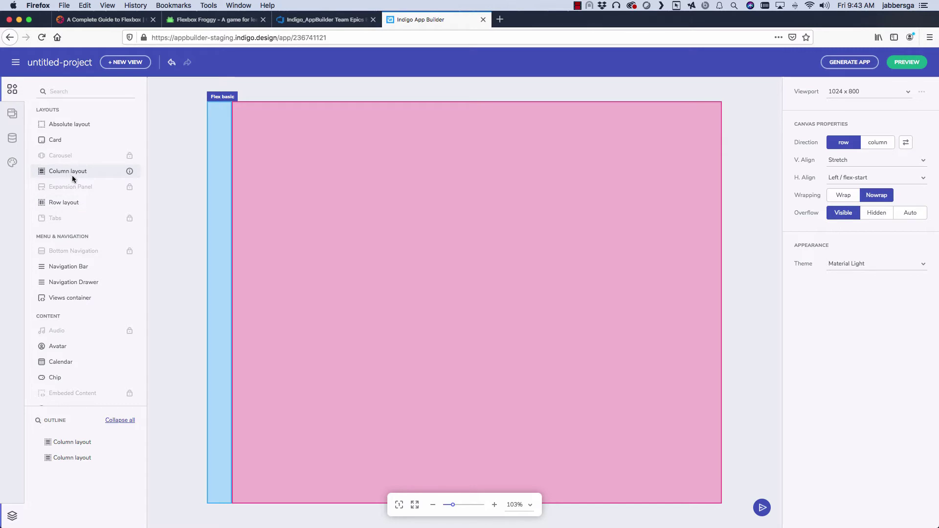
click(849, 161)
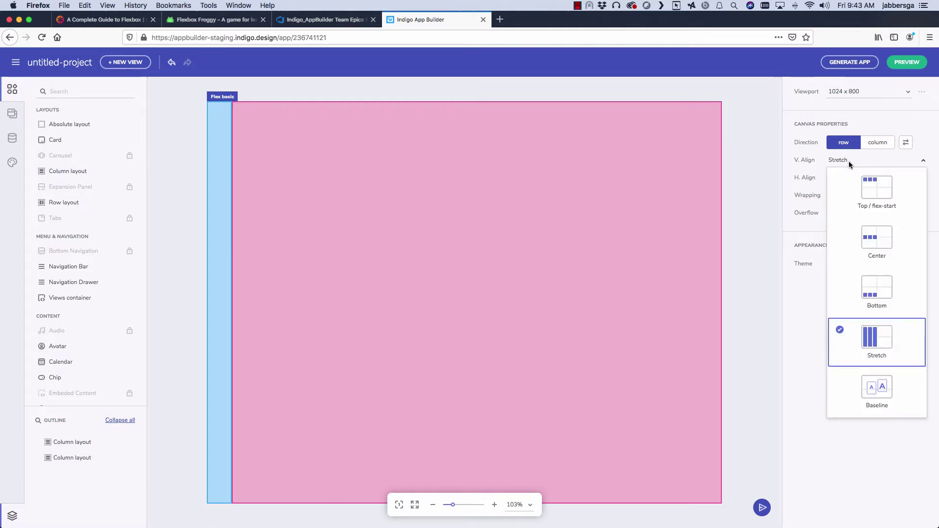
click(838, 162)
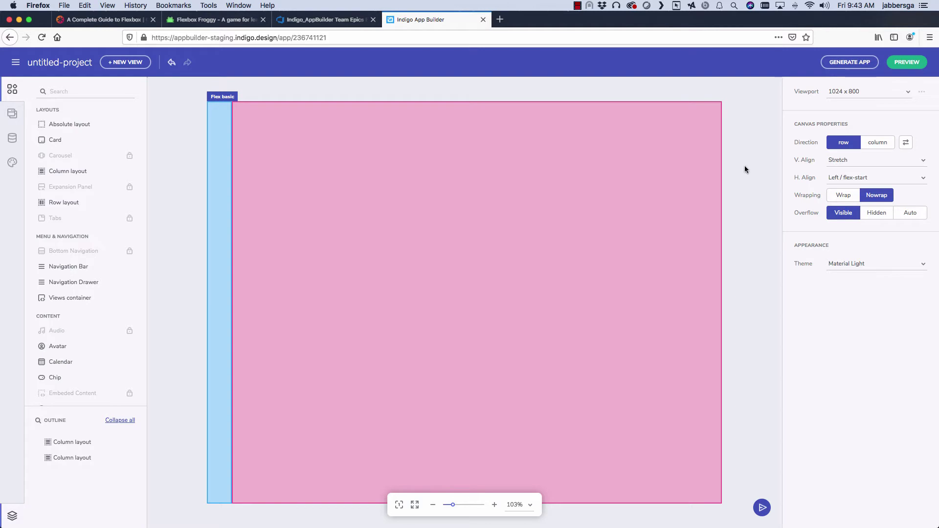
click(430, 179)
click(217, 179)
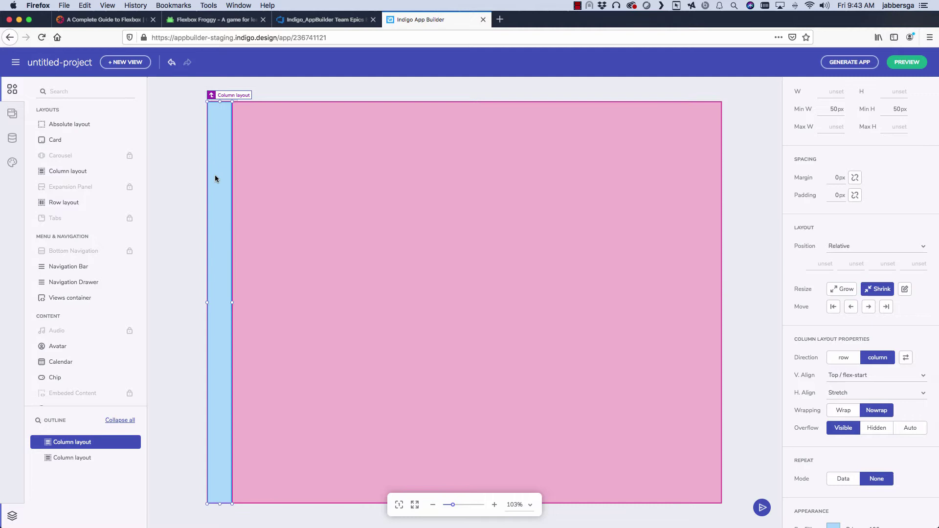
Try the column direction on the Flex basic canvas and switch it back to row.
click(746, 187)
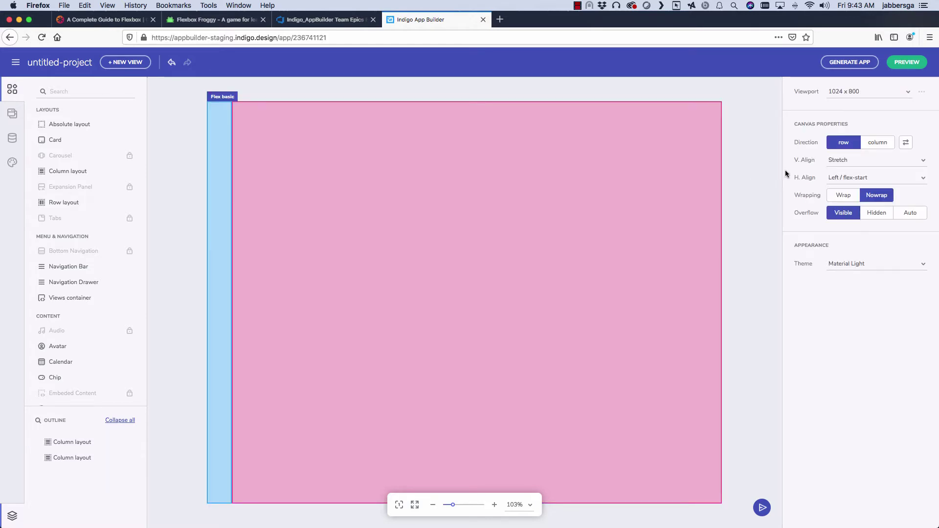
click(873, 144)
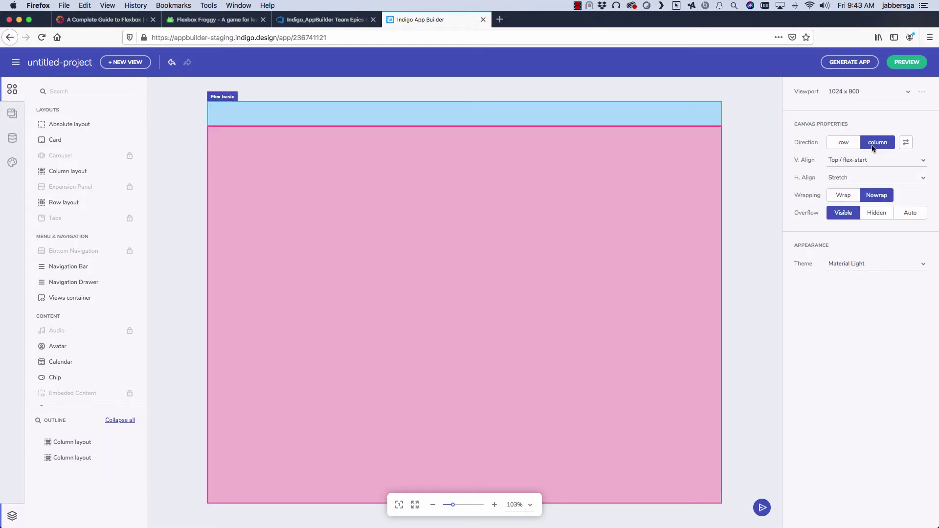
click(841, 145)
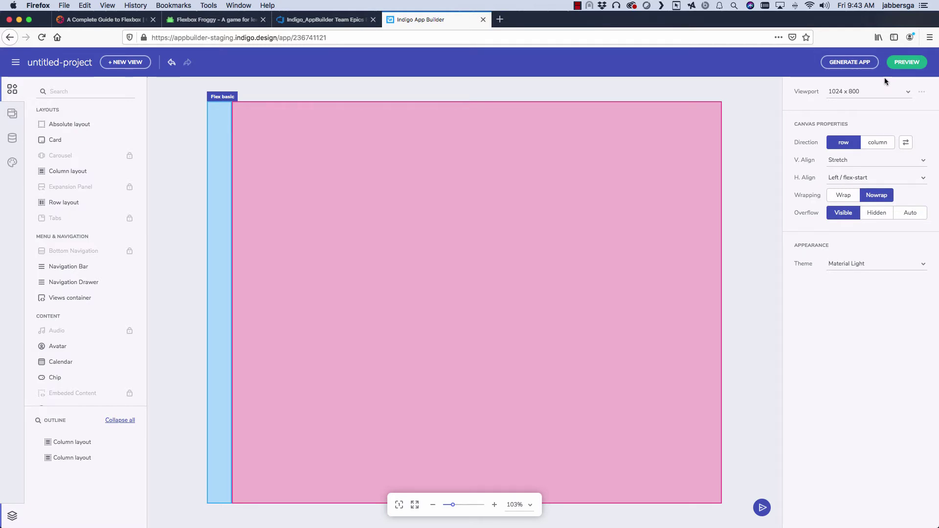
Preview the Flex basic view and compare its layout at the large-desktop and full-width sizes.
click(908, 62)
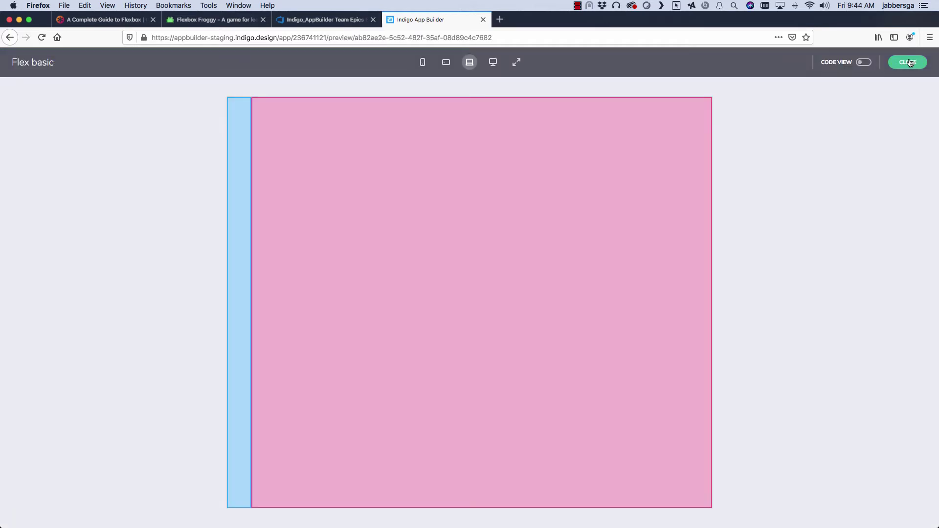
click(493, 63)
click(517, 62)
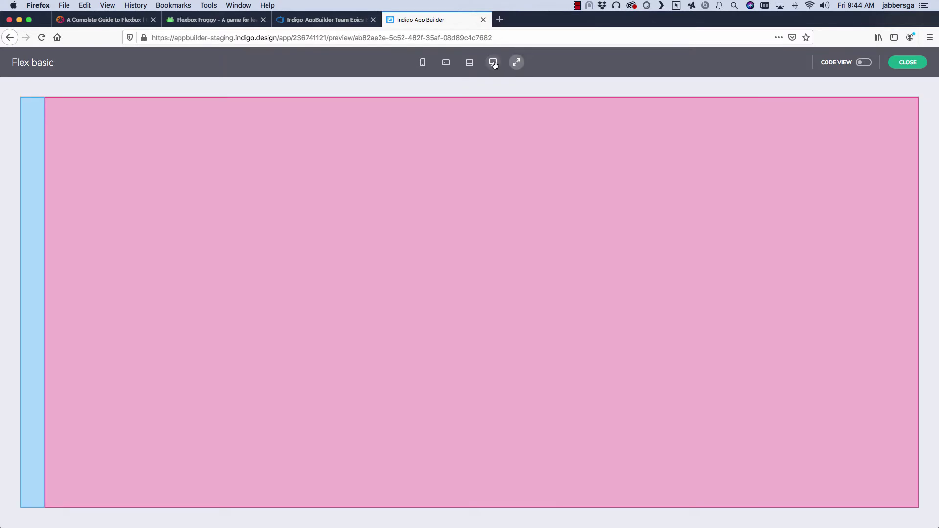
click(493, 62)
click(517, 65)
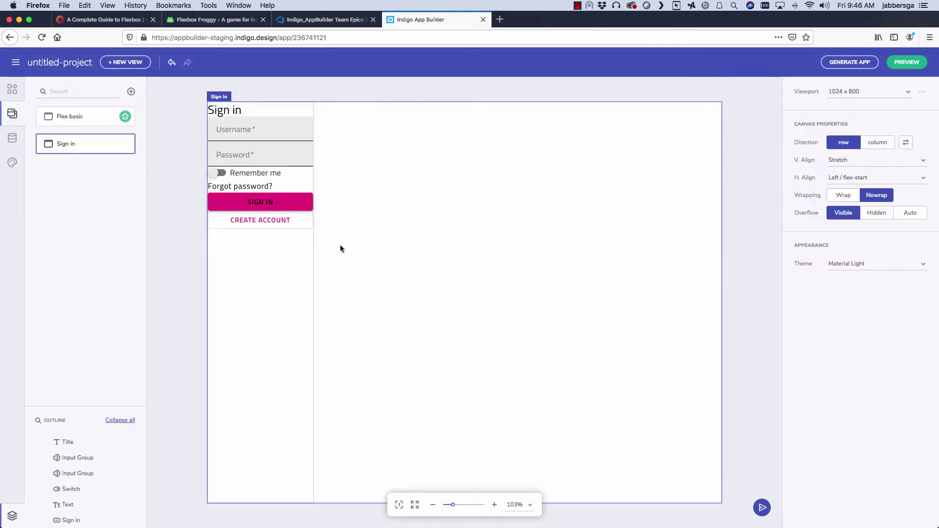
Set both the vertical and horizontal alignment of the Sign in view's canvas to Center.
click(289, 260)
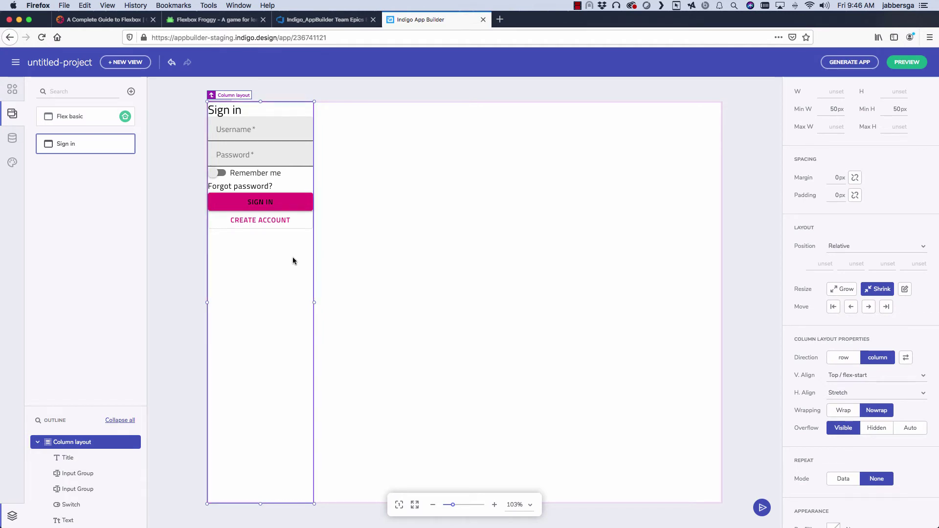
click(534, 195)
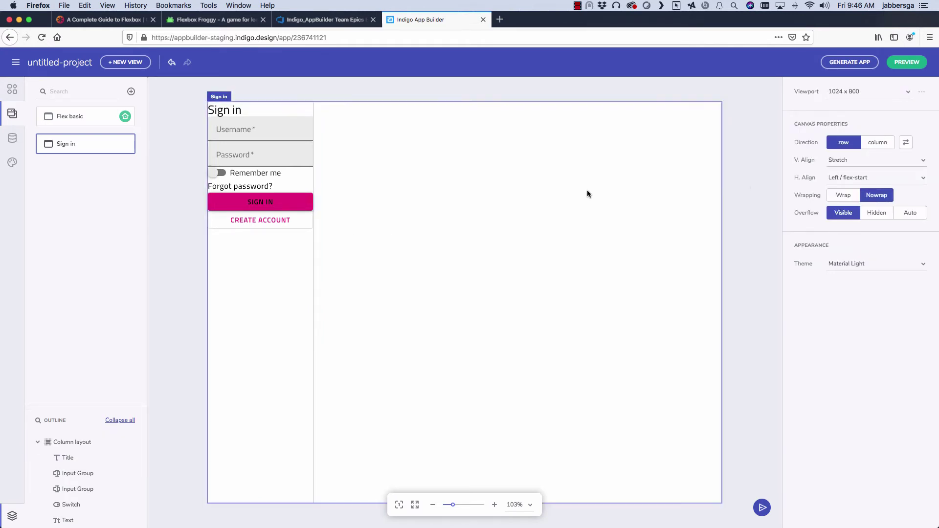
click(853, 162)
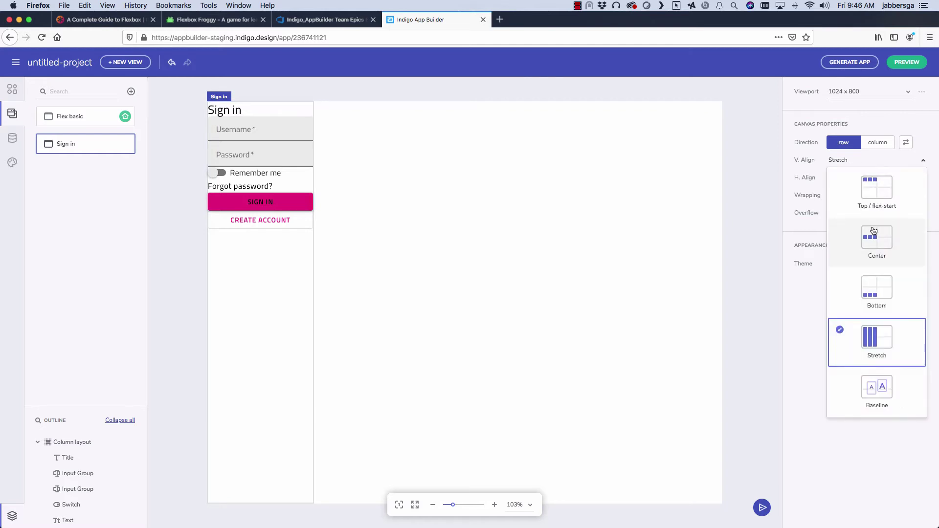
click(867, 221)
click(855, 177)
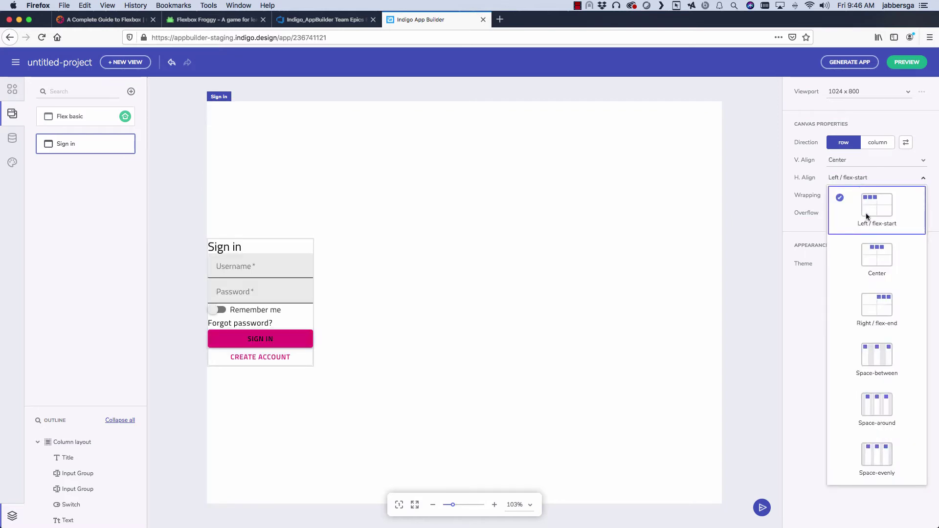
click(874, 260)
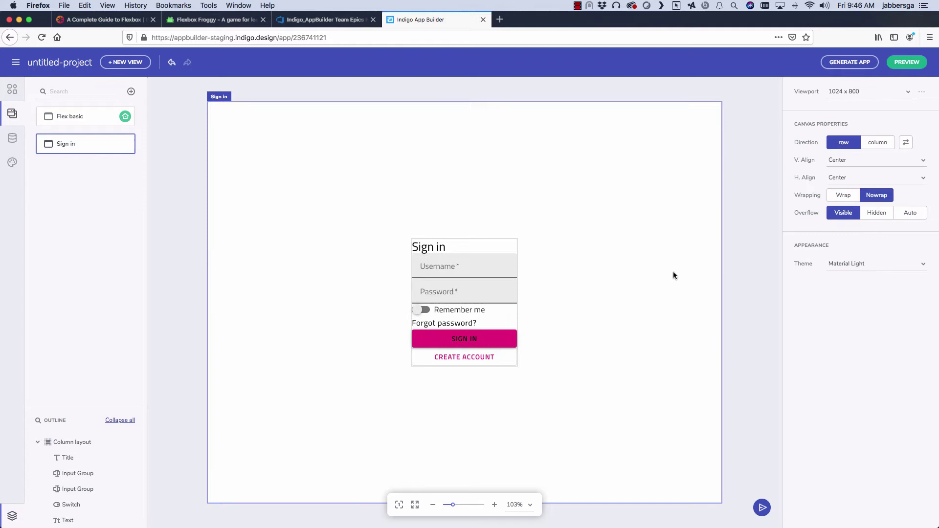
Set the sign-in form's column layout to a width of 500 px and a padding of 32 px.
click(494, 246)
click(429, 235)
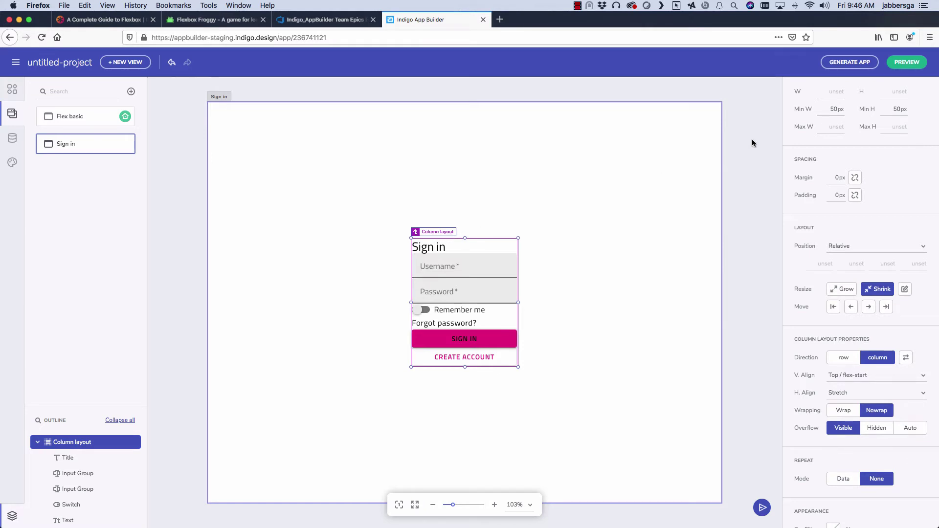
click(822, 90)
text(500)
key(Return)
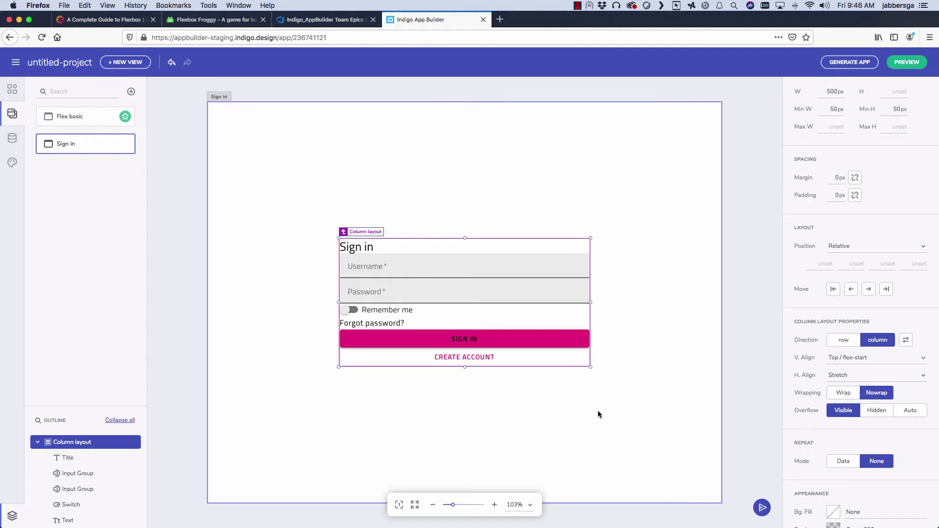
click(835, 196)
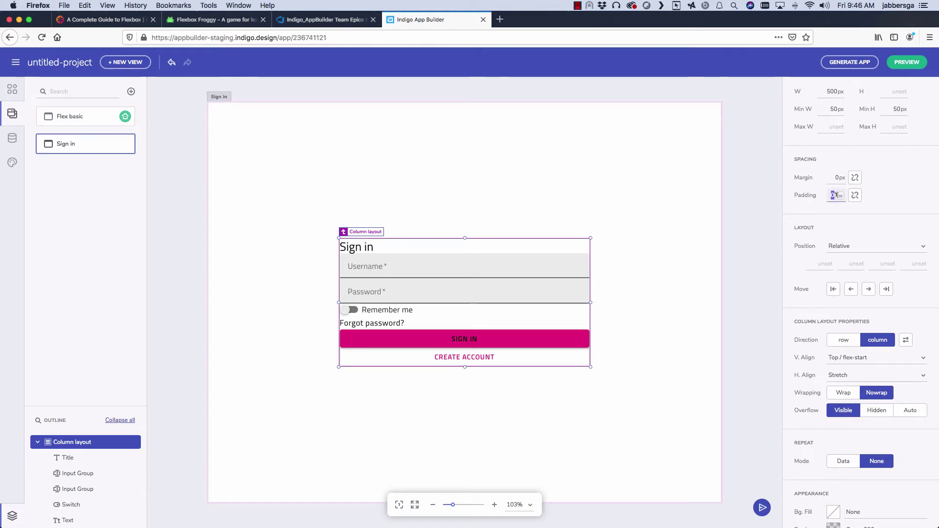
text(32)
key(Return)
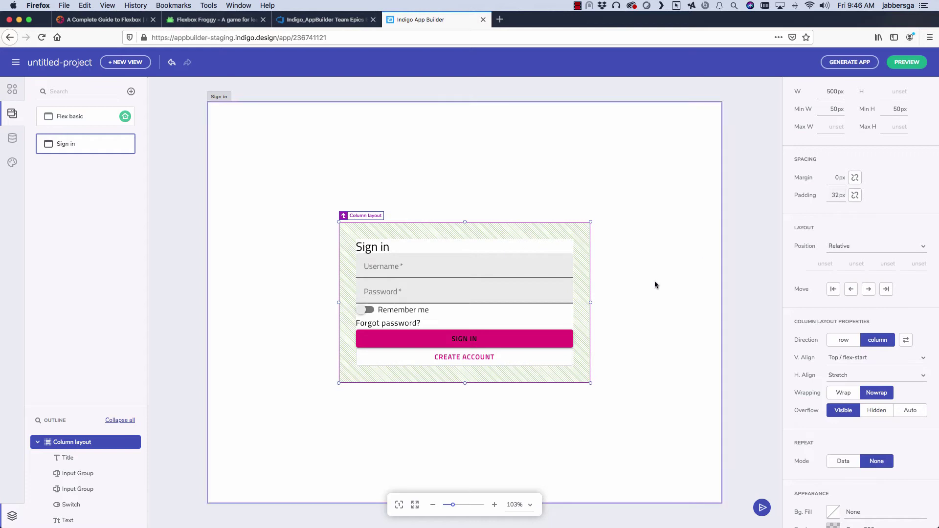
Give all the elements inside the sign-in form a bottom margin of 16 px.
drag(738, 416, 509, 264)
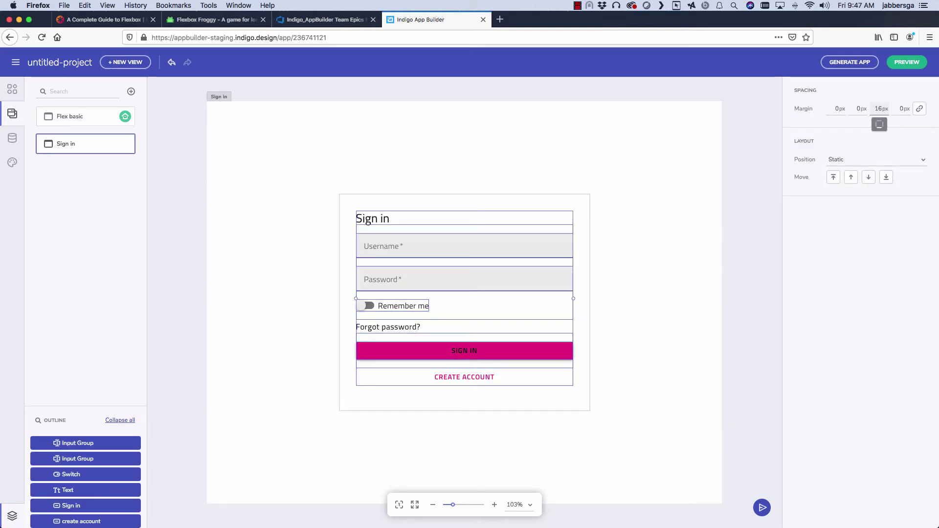
click(651, 198)
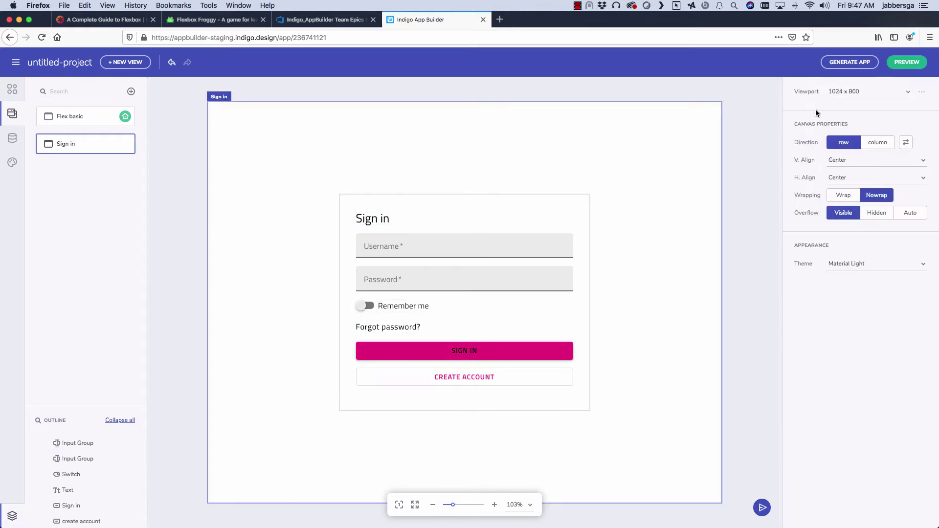
Preview the Sign in view at the large-desktop, laptop and full-width sizes, and return to the editor.
click(894, 68)
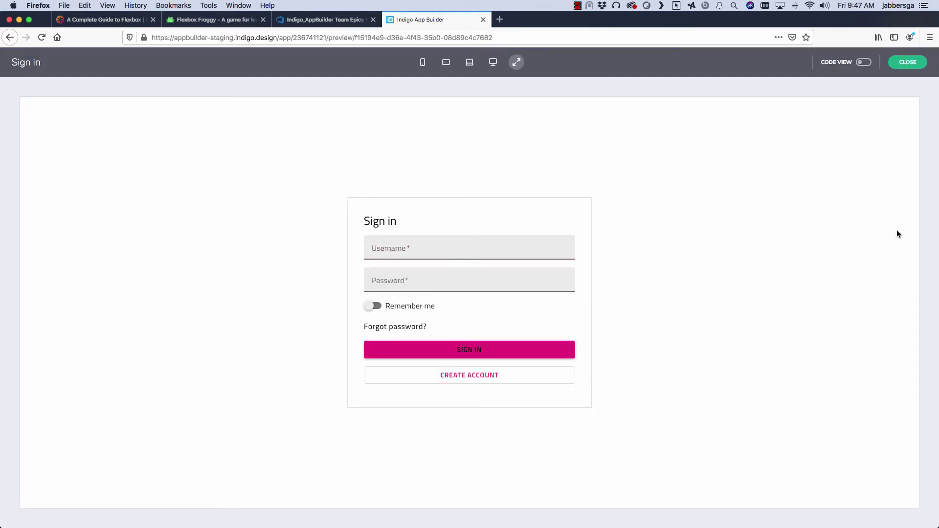
click(493, 62)
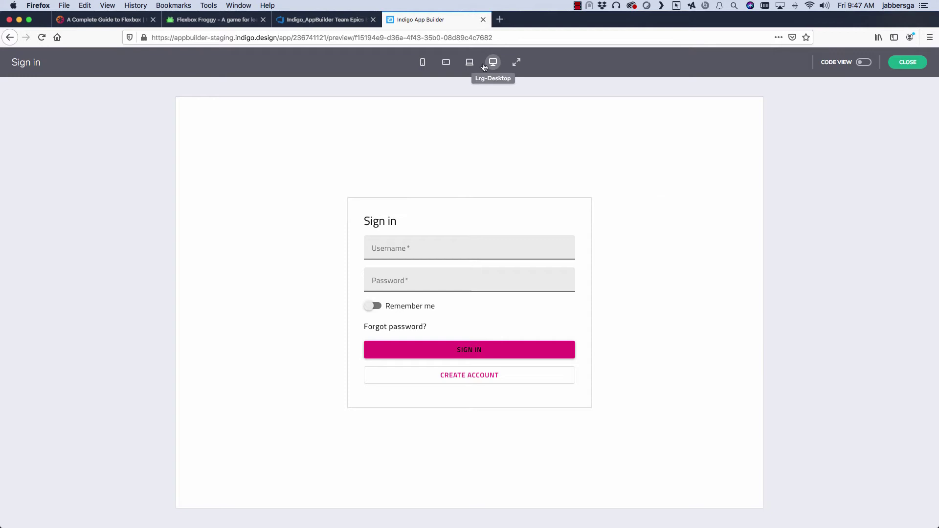
click(469, 62)
click(517, 63)
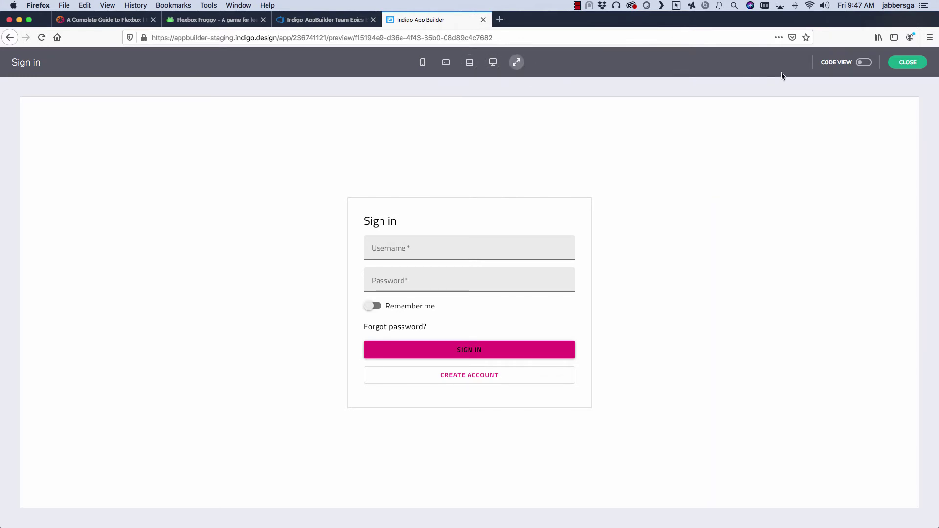
click(903, 66)
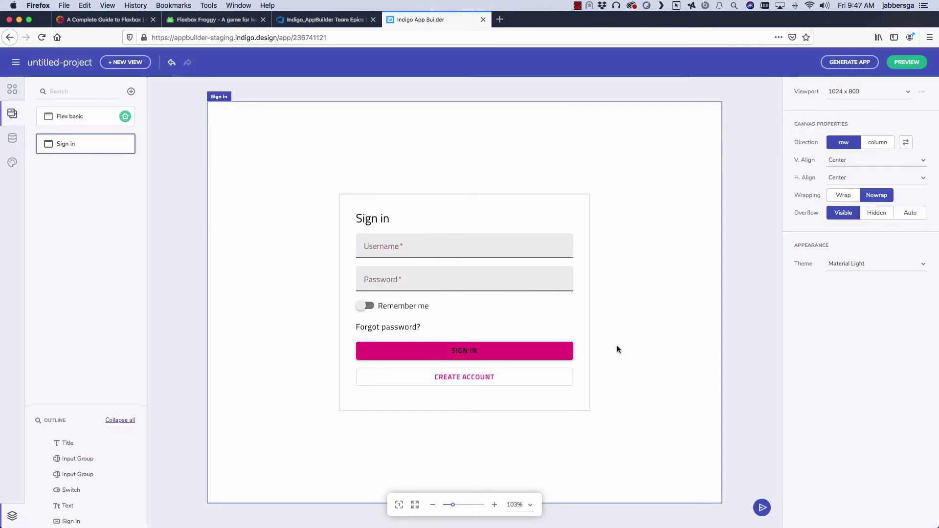
Wrap the "Remember me" switch and the "Forgot password?" text together in a row layout container.
drag(617, 344, 337, 289)
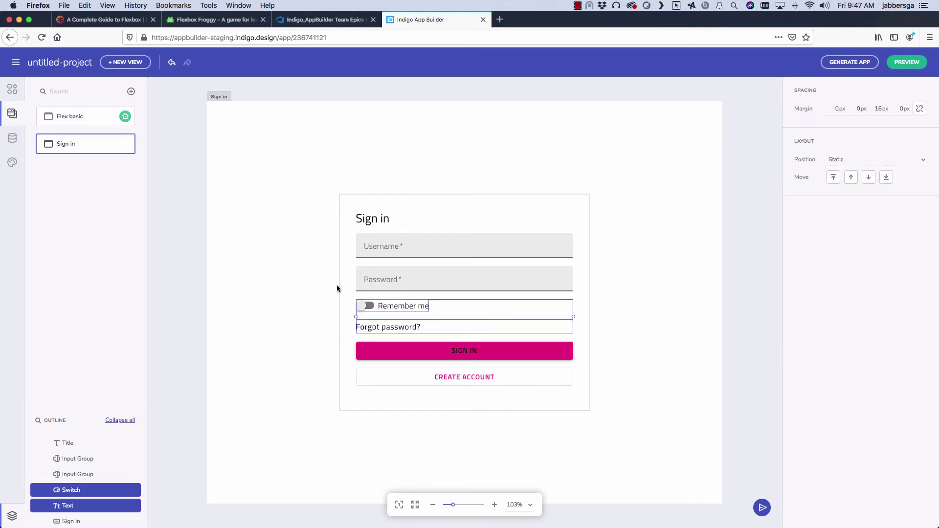
right_click(416, 306)
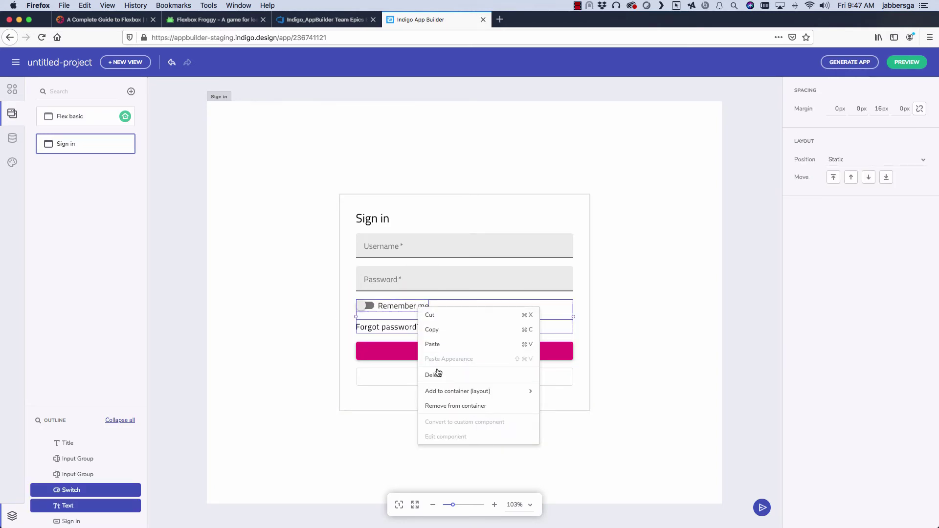
mouse_move(444, 390)
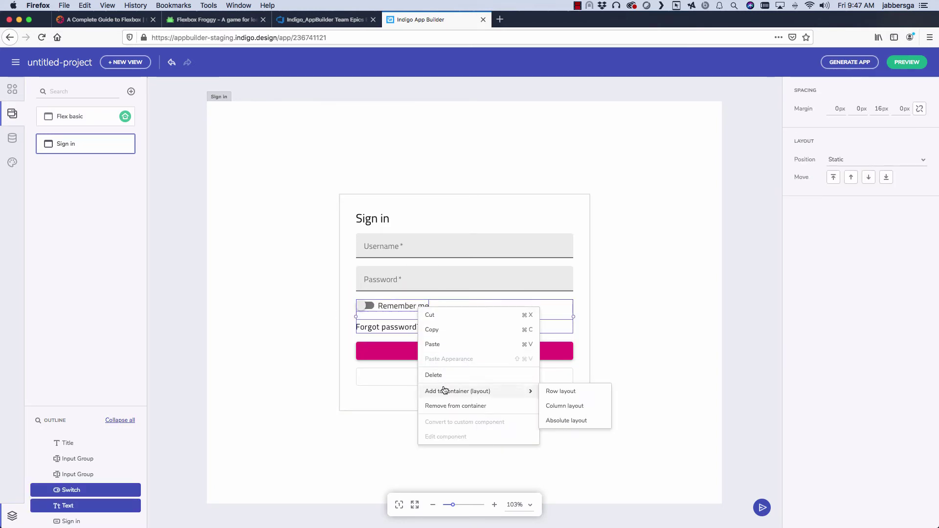
click(561, 392)
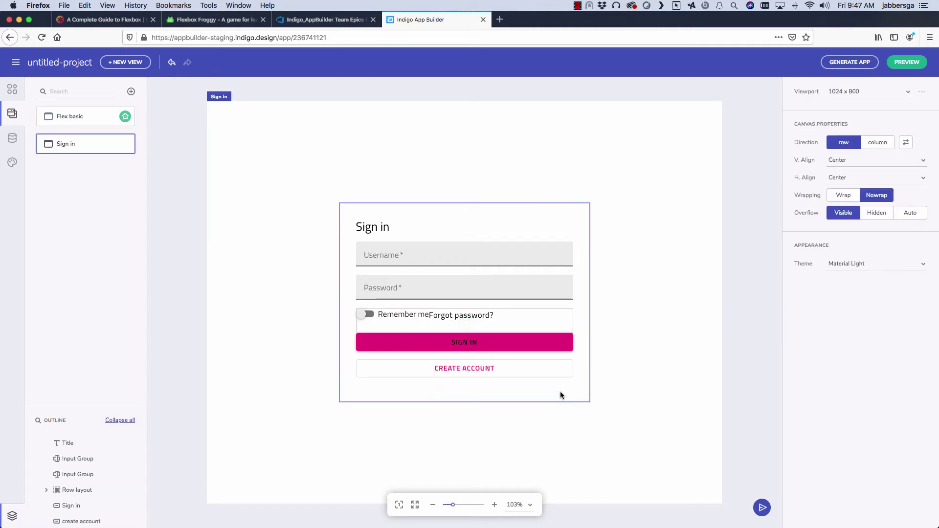
Set the horizontal alignment of the row layout holding "Remember me" and "Forgot password?" to Space-between.
click(549, 317)
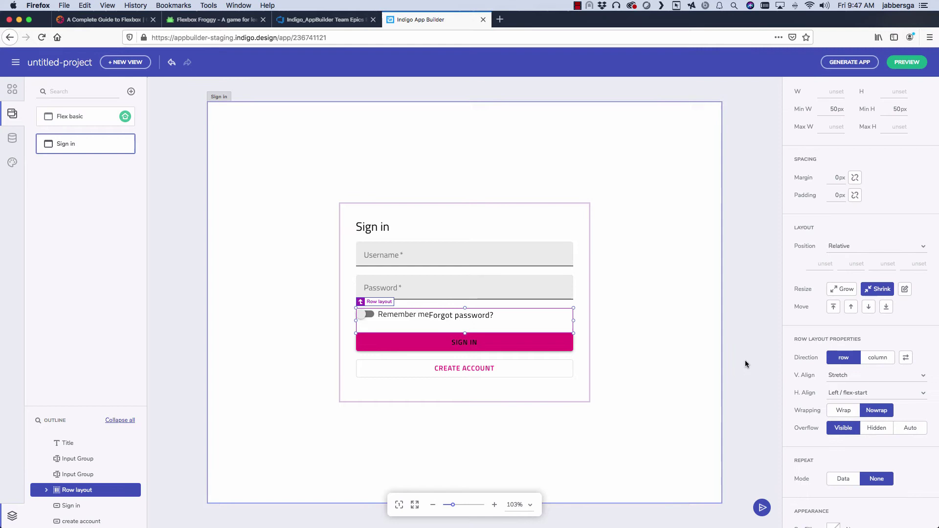
click(848, 393)
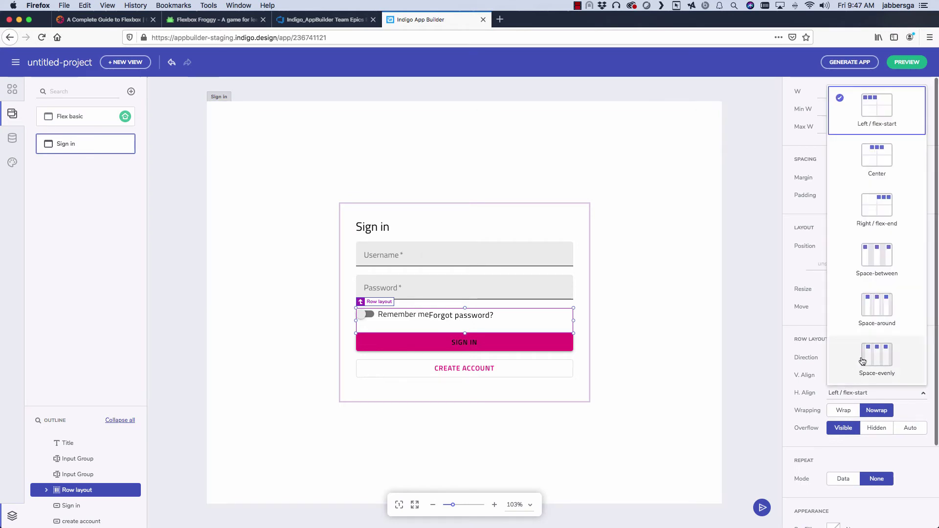
click(880, 261)
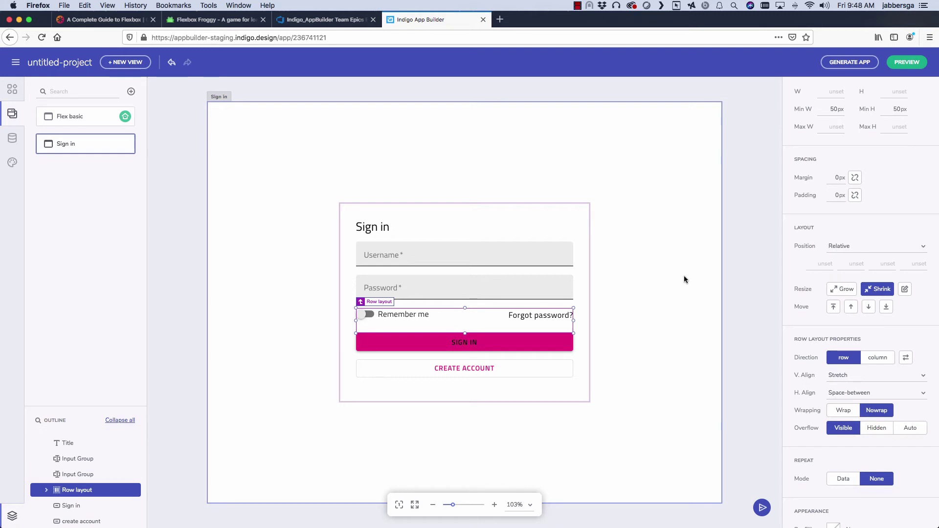
Inspect the size, padding and alignment settings of the column layout around the sign-in form, and its Sign in button.
click(376, 302)
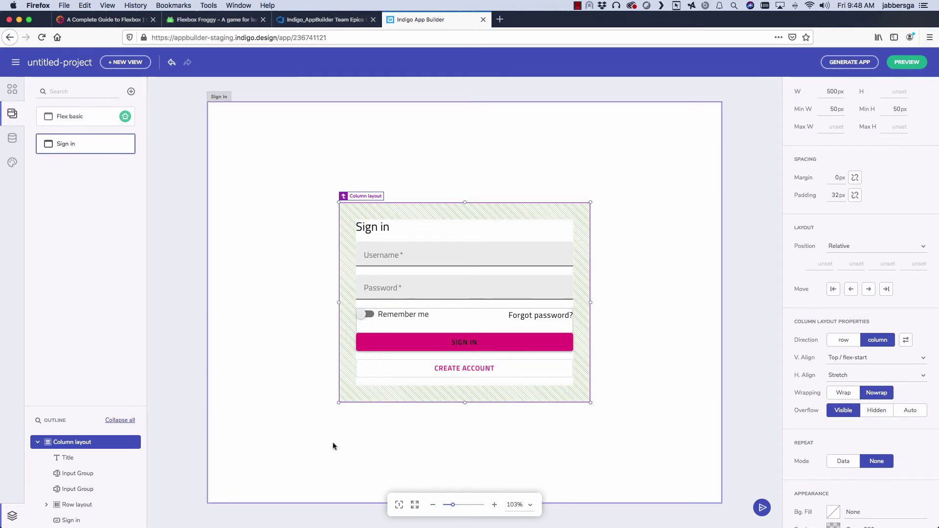
click(382, 340)
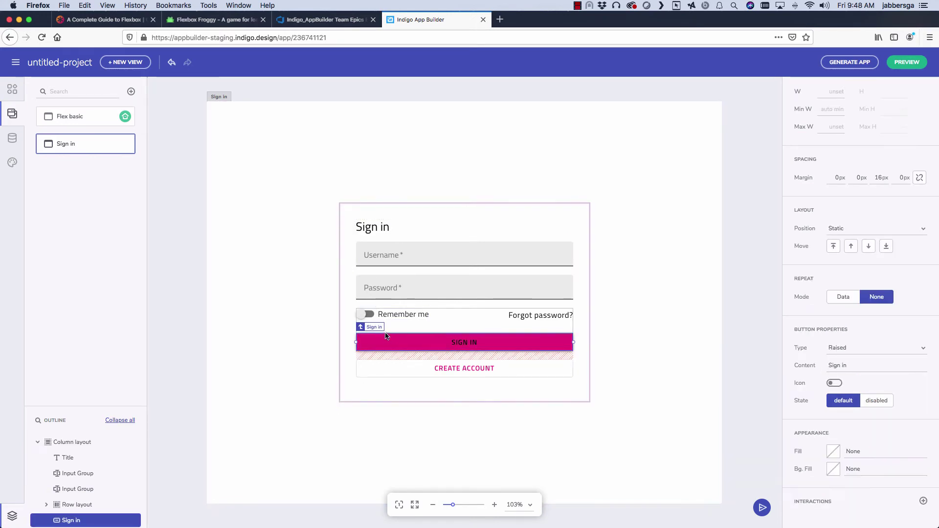
click(360, 327)
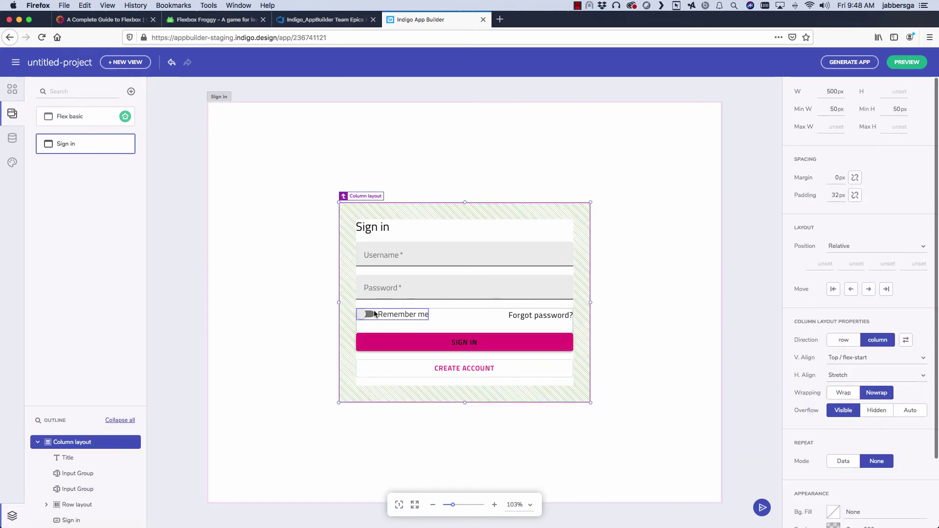
click(363, 196)
click(70, 442)
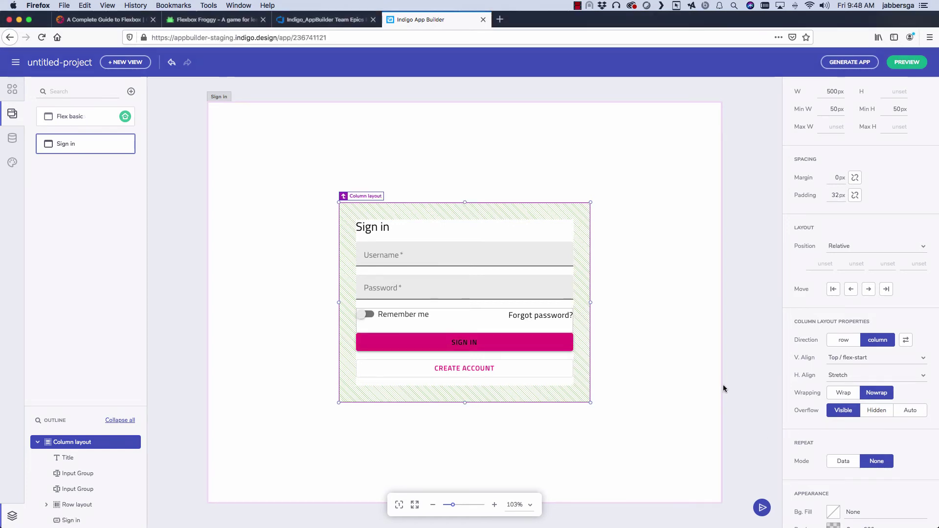
Open the Flex basic view and inspect the Grow and Shrink settings of its pink and blue column layouts.
click(100, 121)
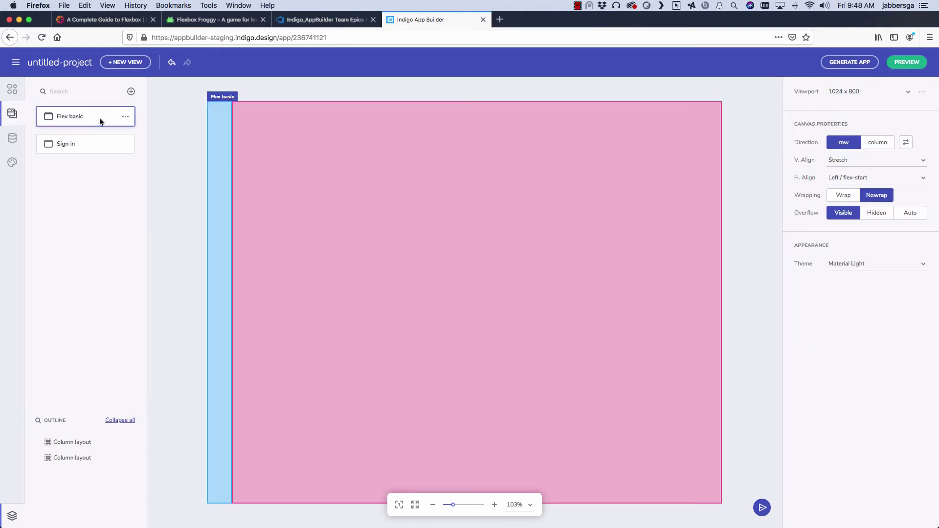
click(388, 171)
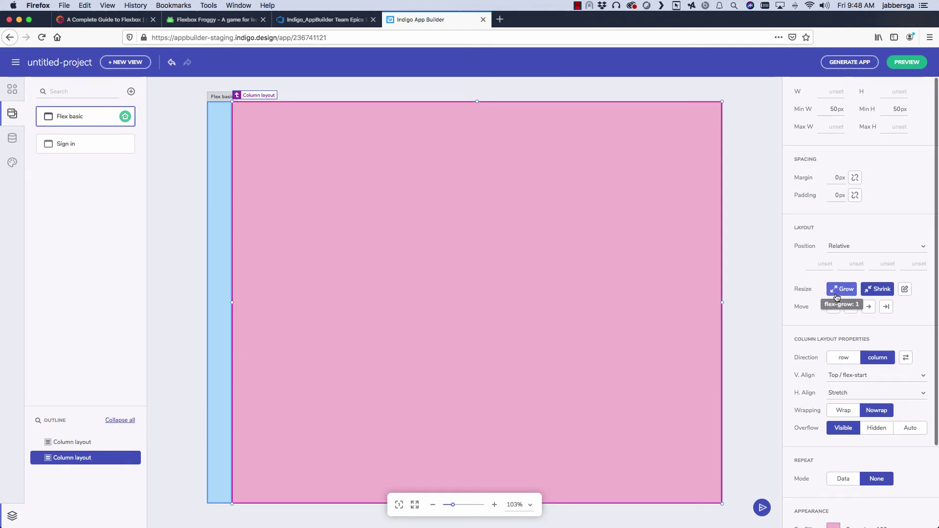
click(224, 227)
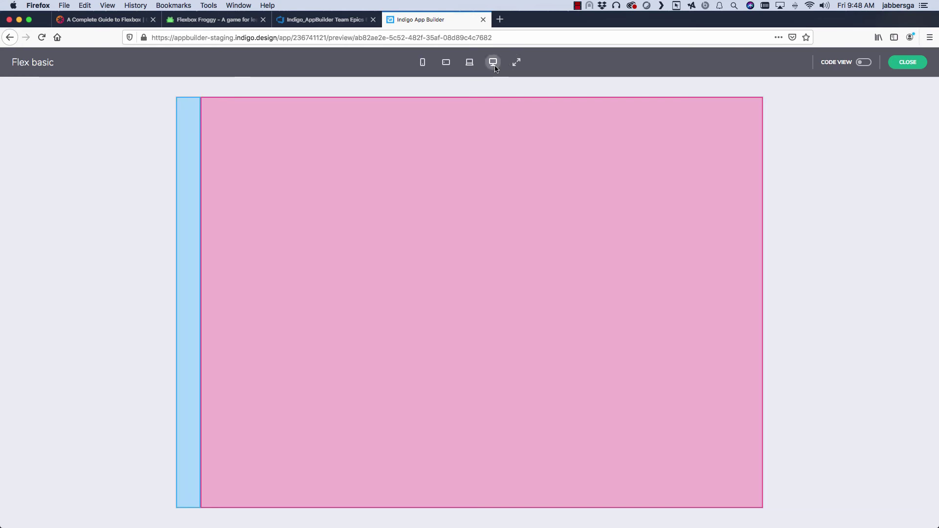
Preview the Flex basic view at the large-desktop, laptop and full-width sizes, and return to the editor.
click(469, 62)
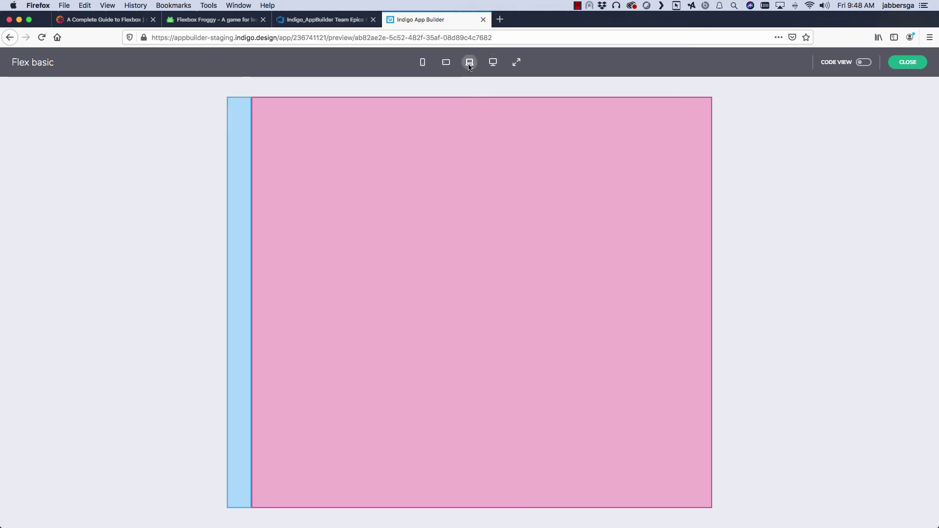
click(517, 62)
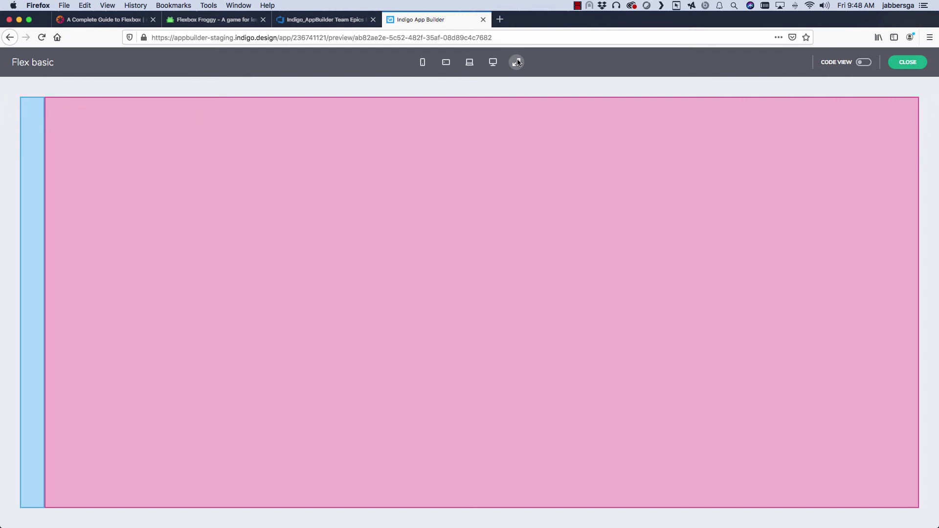
click(907, 62)
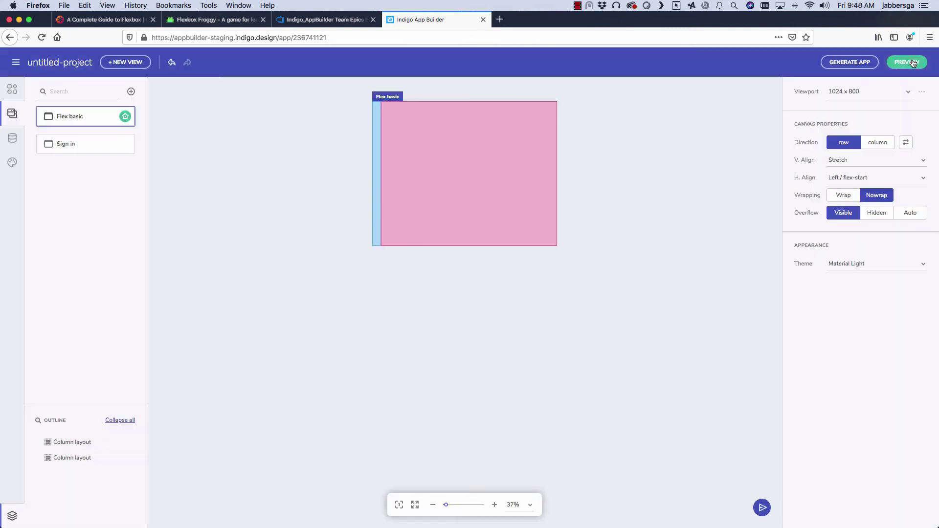
Bring up the New Project dialog to review the default layouts and sample apps.
click(16, 63)
click(18, 64)
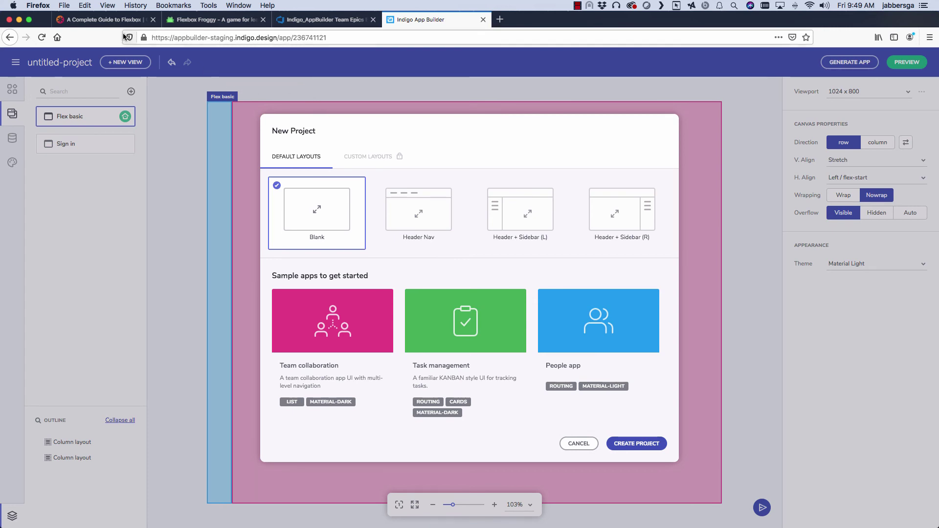
Switch to the CSS-Tricks "A Complete Guide to Flexbox" page and skim its flex container and flex item properties.
click(104, 21)
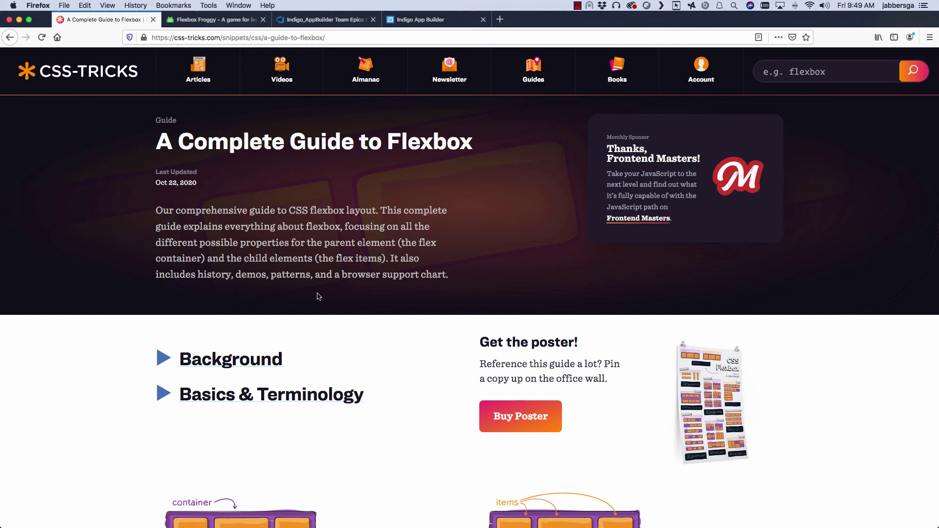
scroll(316, 296, down, 5)
scroll(317, 296, down, 9)
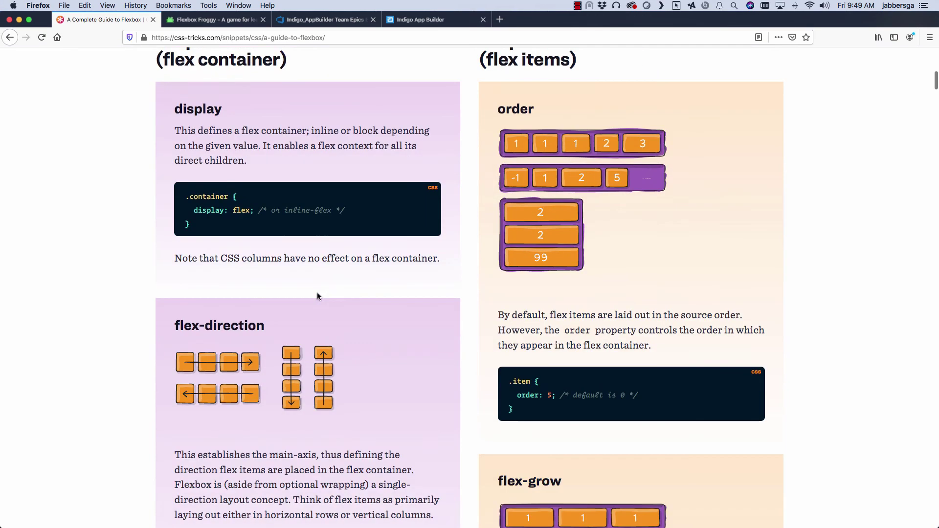
scroll(317, 293, down, 2)
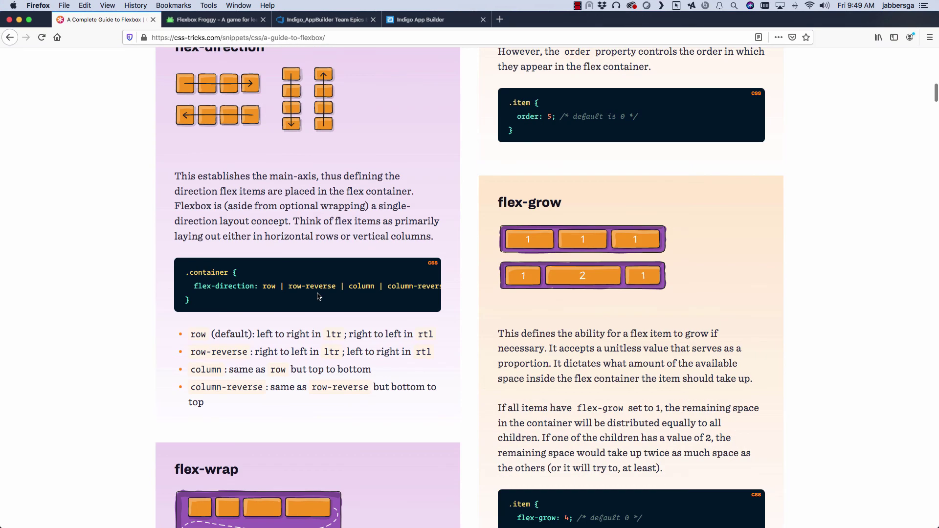
scroll(316, 294, up, 9)
scroll(317, 293, up, 8)
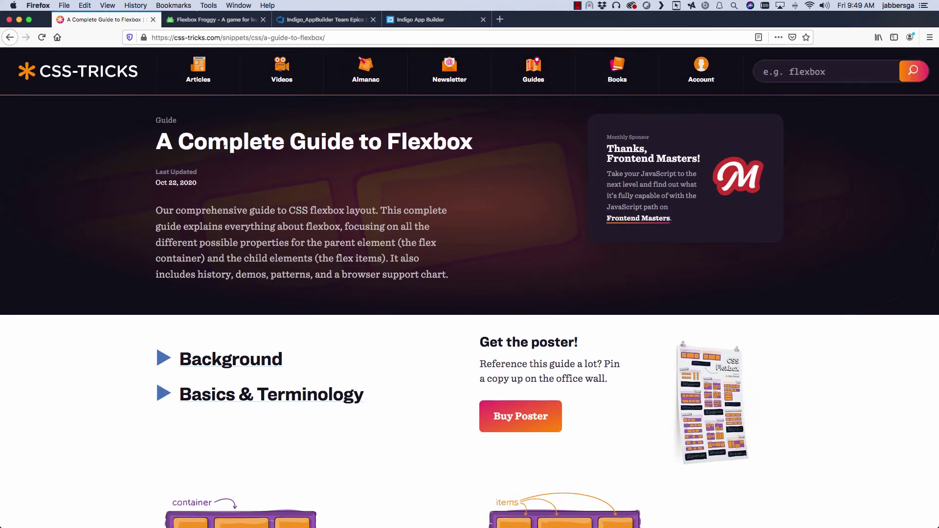
Switch to the Flexbox Froggy game and open level 10, on flex-direction and justify-content.
click(206, 24)
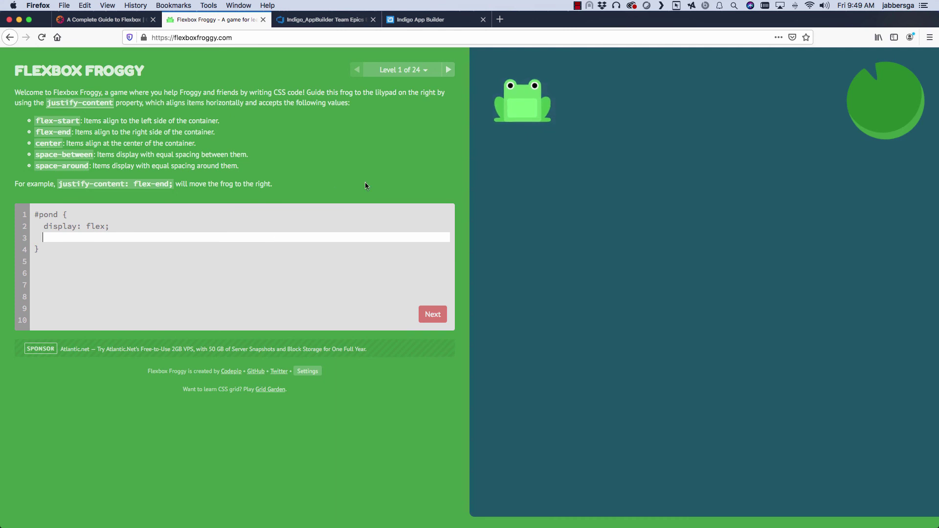
click(400, 70)
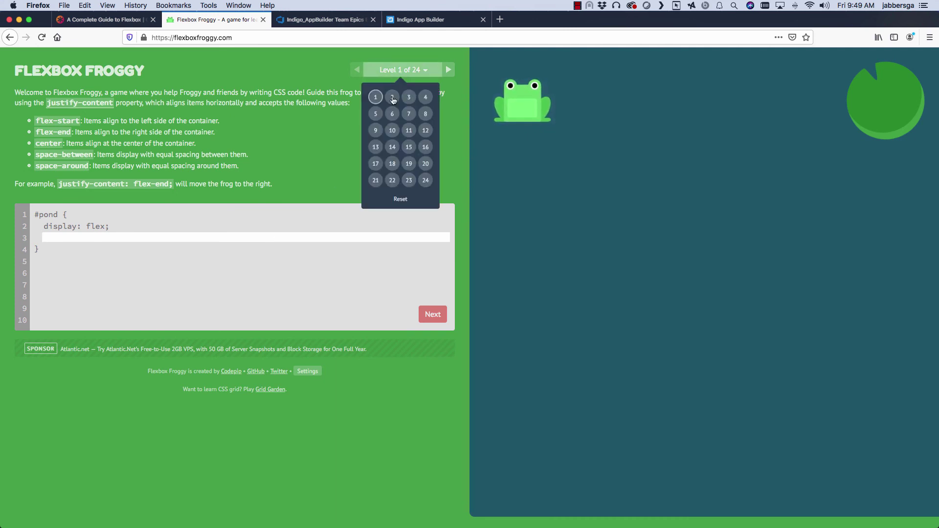
click(392, 131)
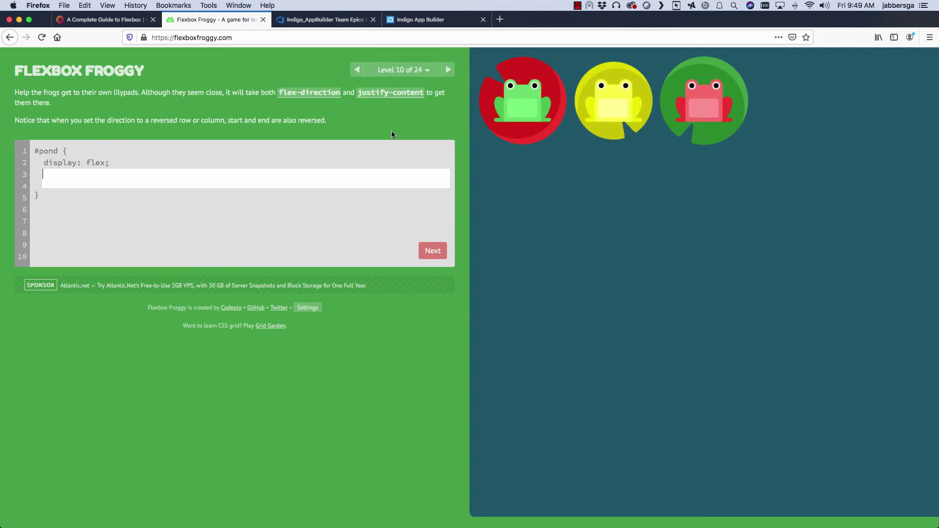